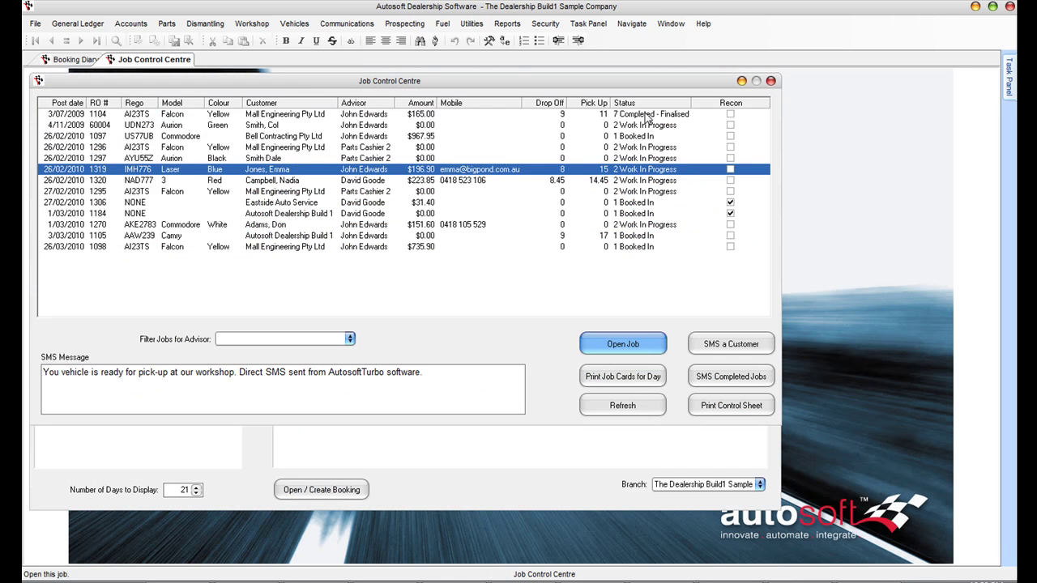
Step: Browse the status entries in the job list and open the booked-in Eastside Auto Service reconditioning job
left_click(647, 115)
left_click(644, 135)
left_click(642, 147)
left_click(642, 158)
double_click(642, 201)
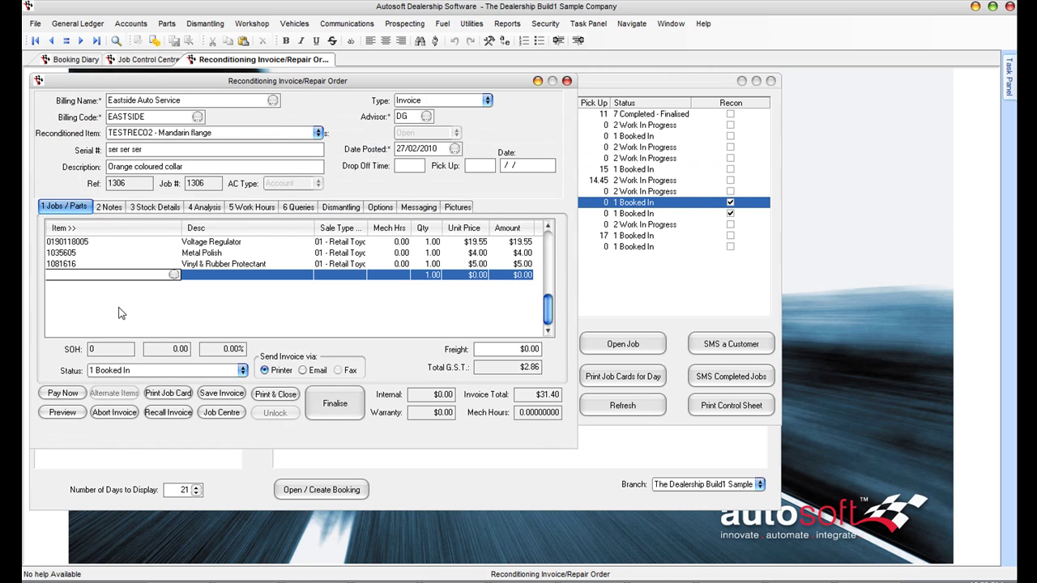
Step: Preview the Eastside Auto Service invoice using the Print to screen option, and close the preview
left_click(60, 414)
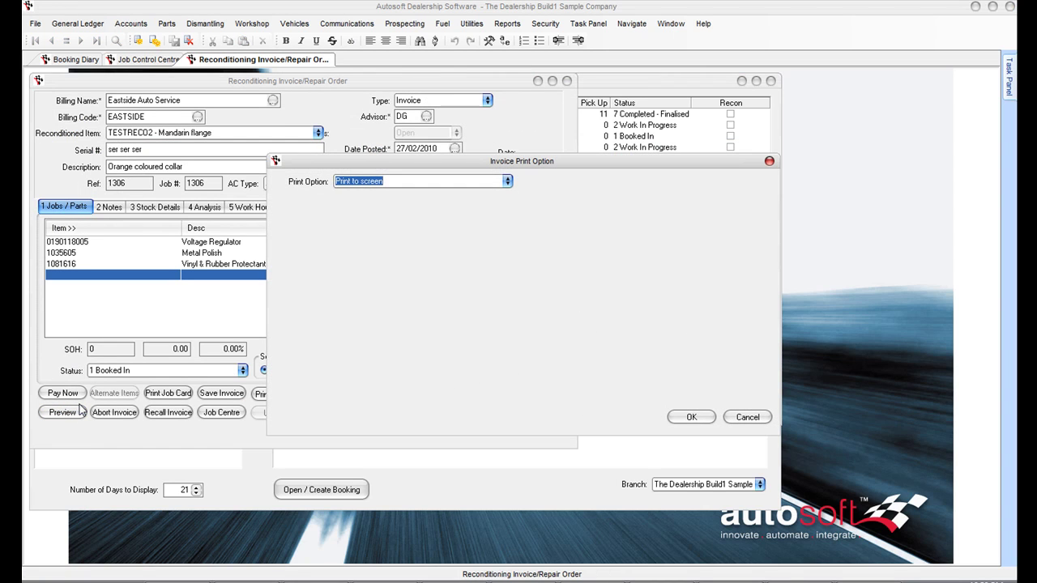
left_click(697, 418)
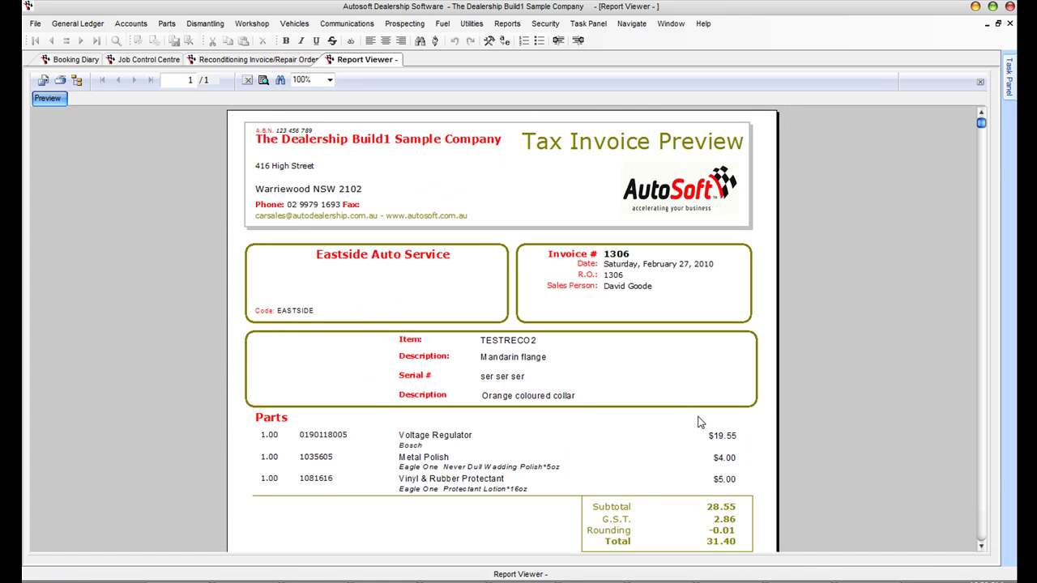
left_click(1010, 23)
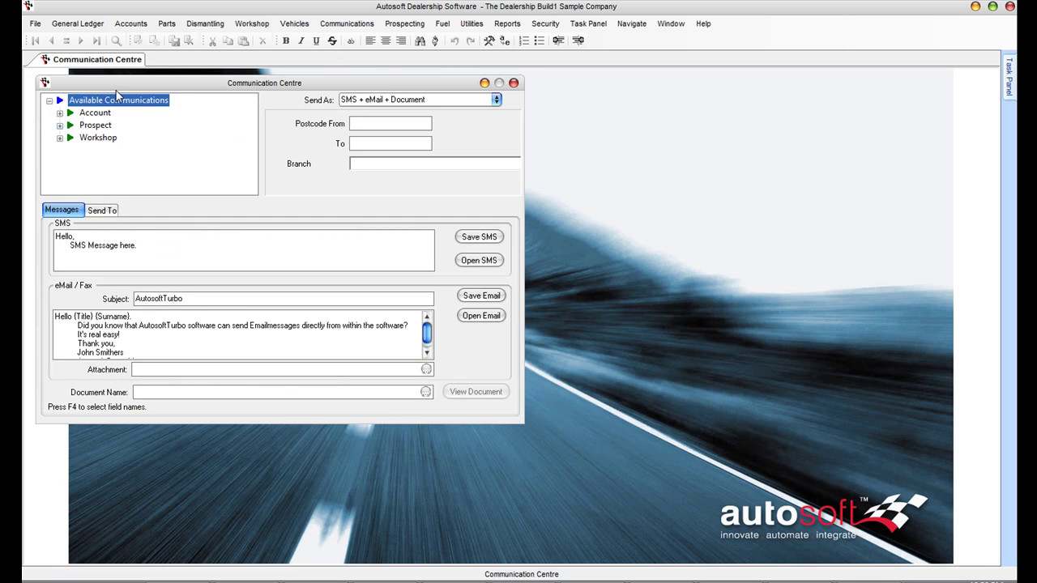
Step: Expand the Workshop communications and select Service Due
left_click(60, 139)
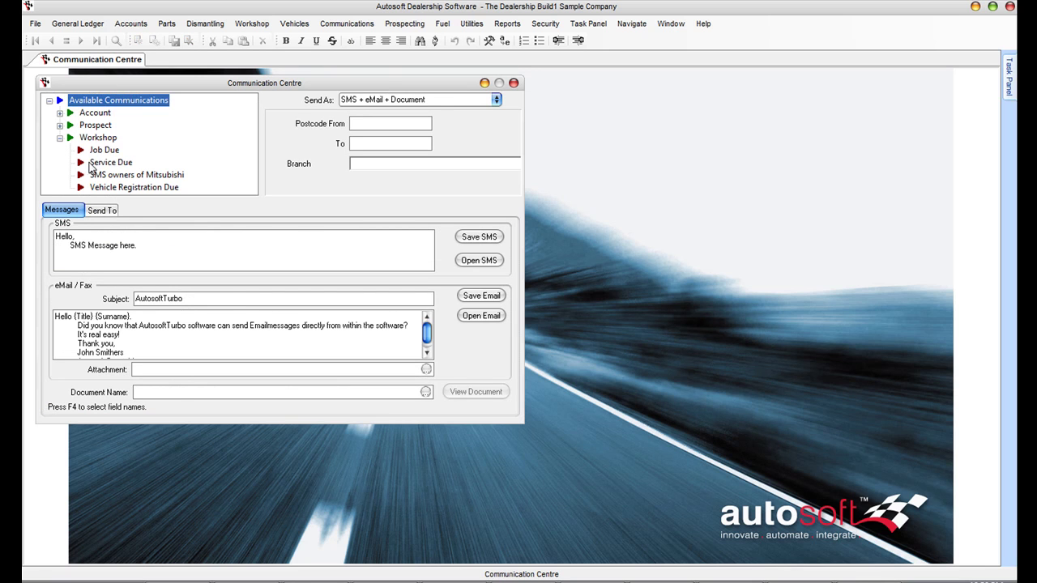
left_click(92, 163)
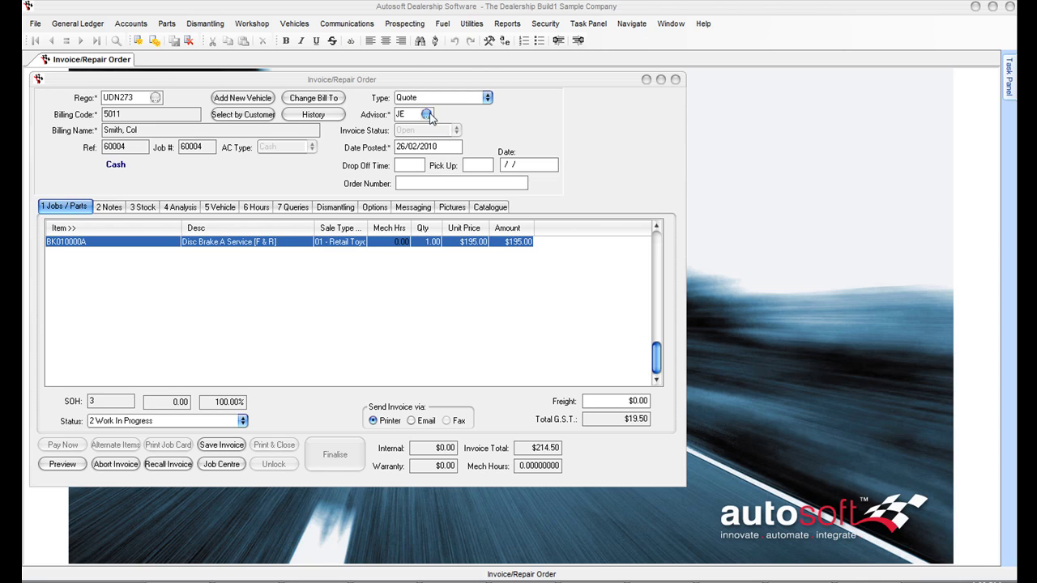
Step: Preview the estimate for the Disc Brake A Service quote and close the report
left_click(63, 465)
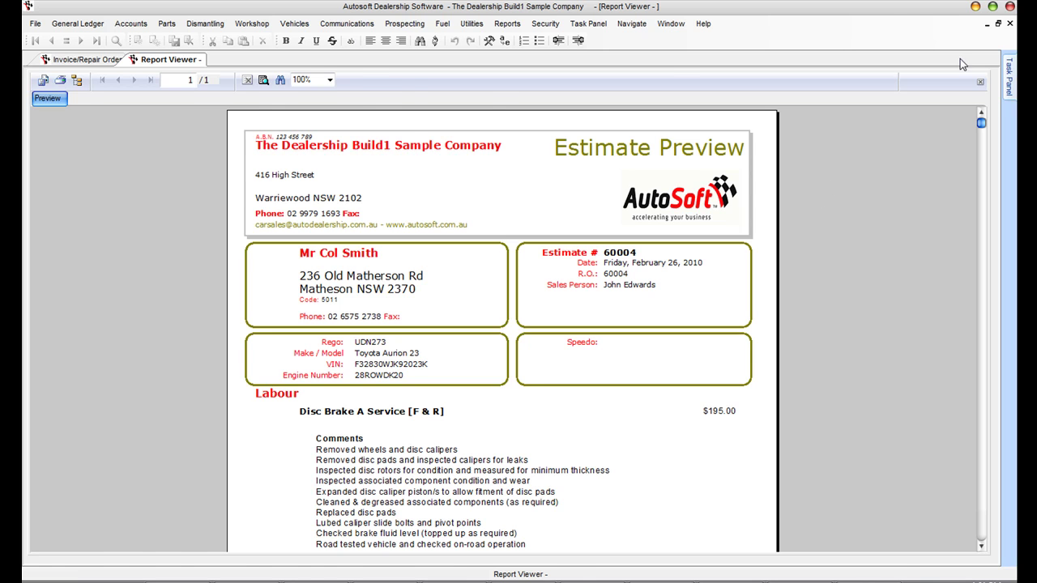
left_click(980, 82)
Step: Change the disc brake service quote's type to Booking or RO and back to Quote
left_click(487, 97)
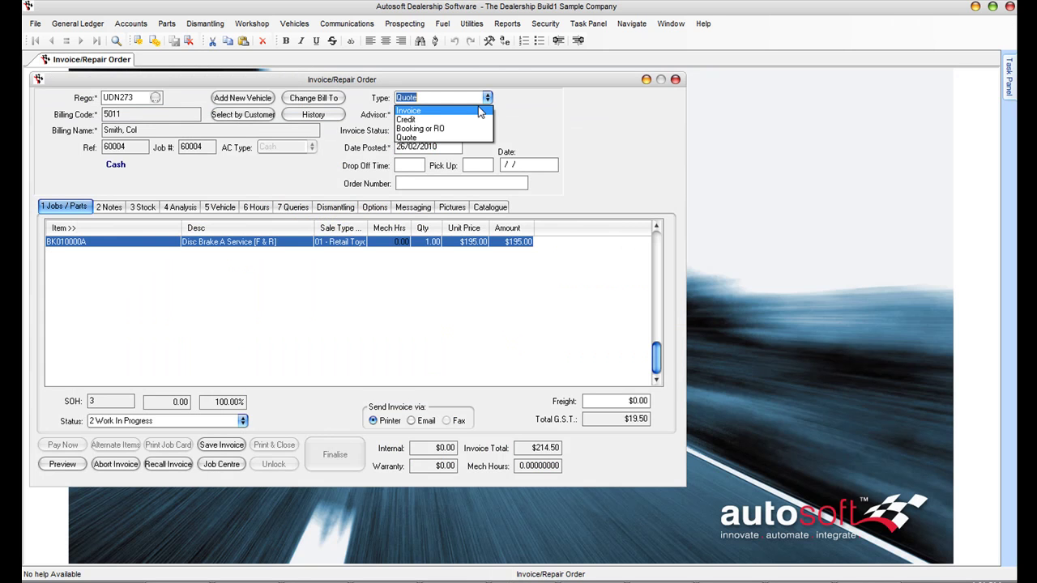
left_click(415, 129)
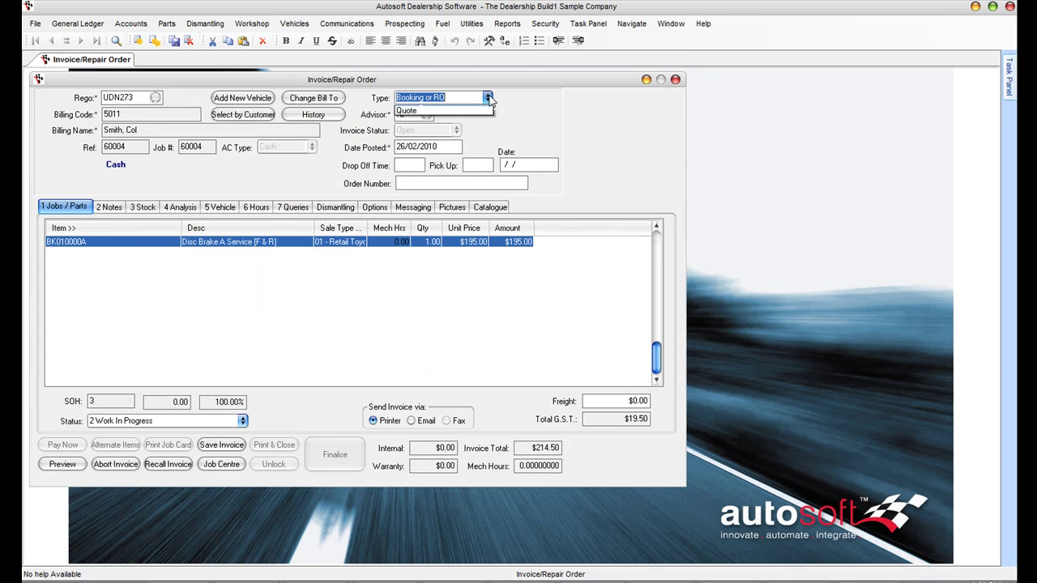
left_click(487, 97)
left_click(417, 111)
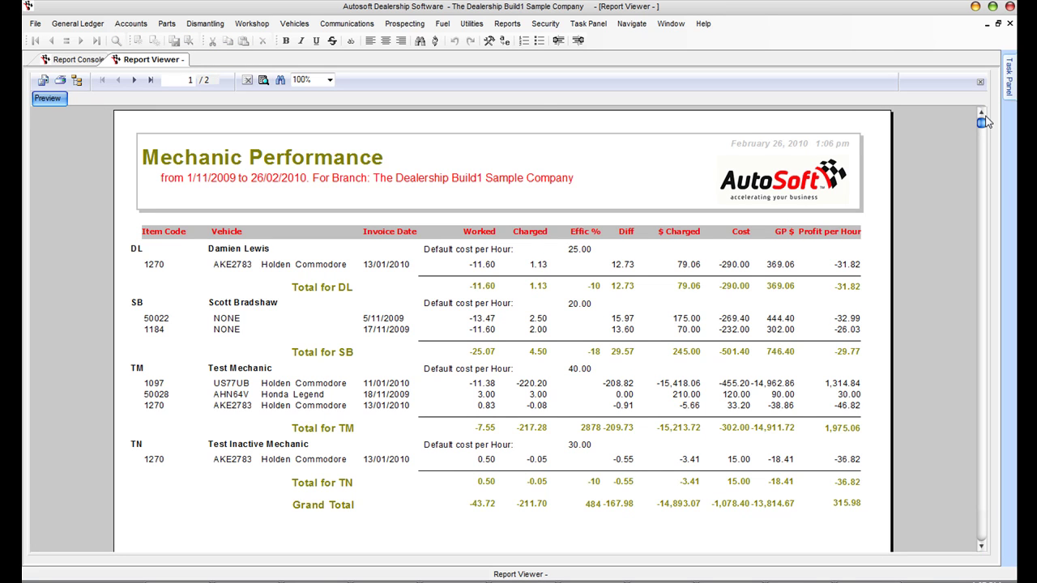
Step: View the next page of the Mechanic Performance report
left_click(136, 81)
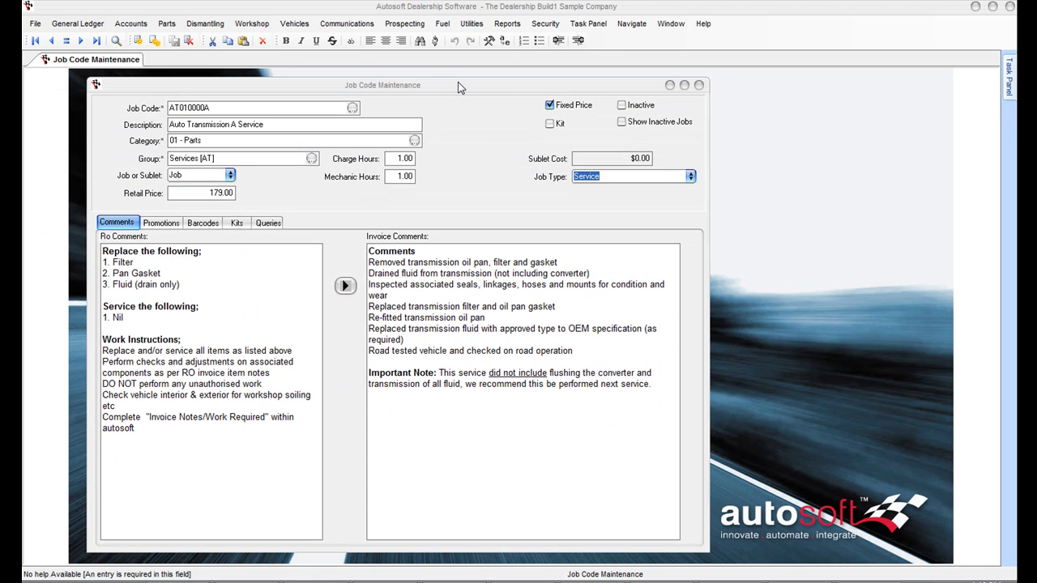
left_click(458, 86)
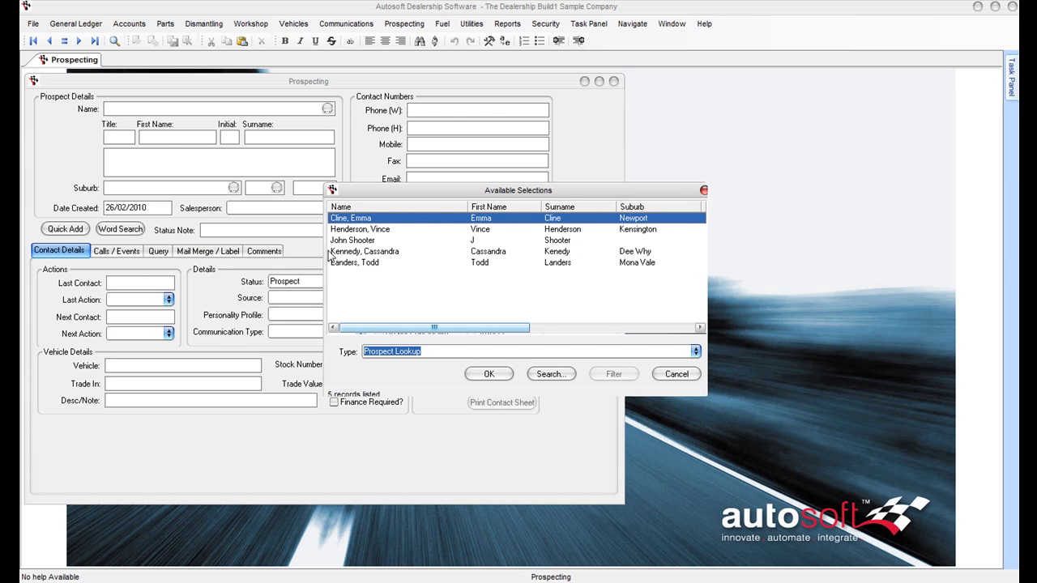
Step: Load the highlighted prospect from the Prospect Lookup list
left_click(489, 375)
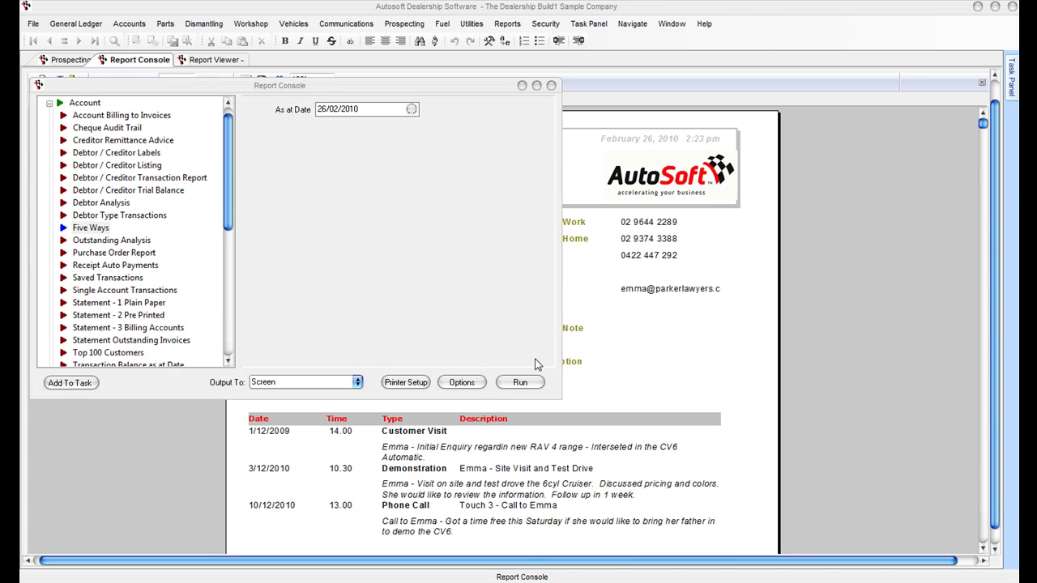
Step: Run the Five Ways account report to screen as at 26/02/2010
left_click(527, 383)
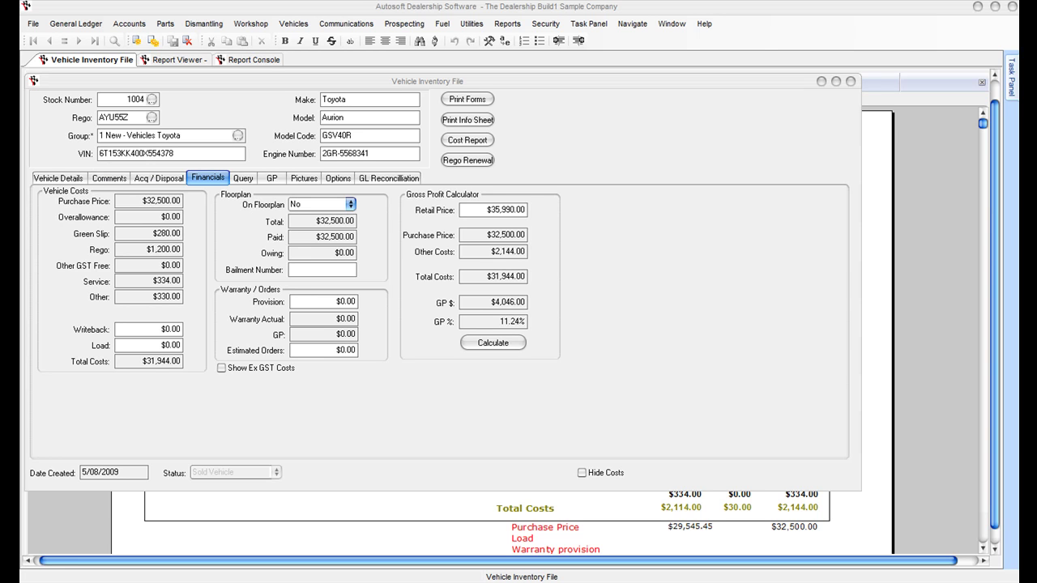
Step: Generate the cost report for the Toyota Aurion and return to its Vehicle Inventory File
left_click(478, 141)
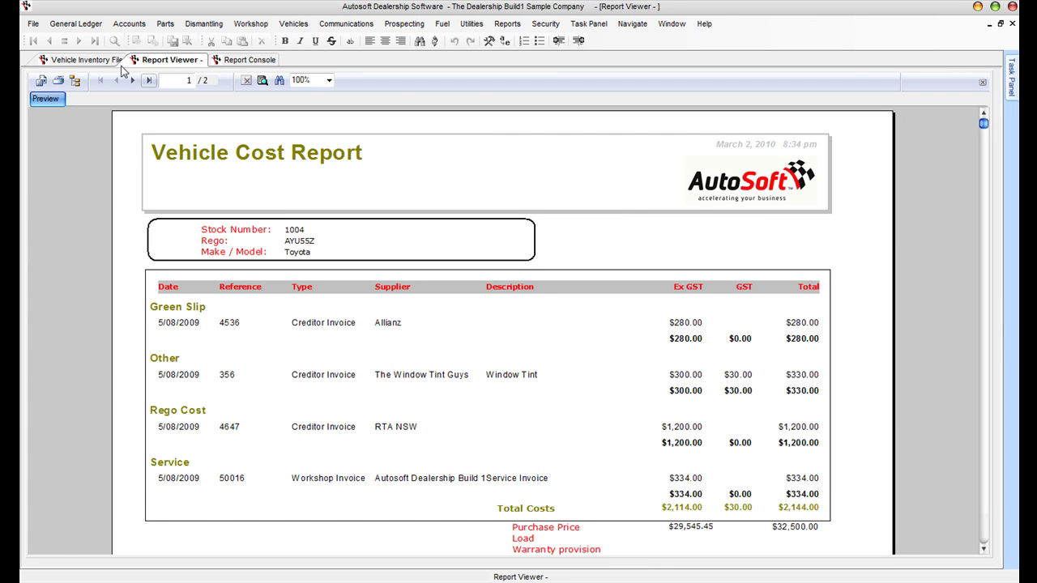
left_click(89, 60)
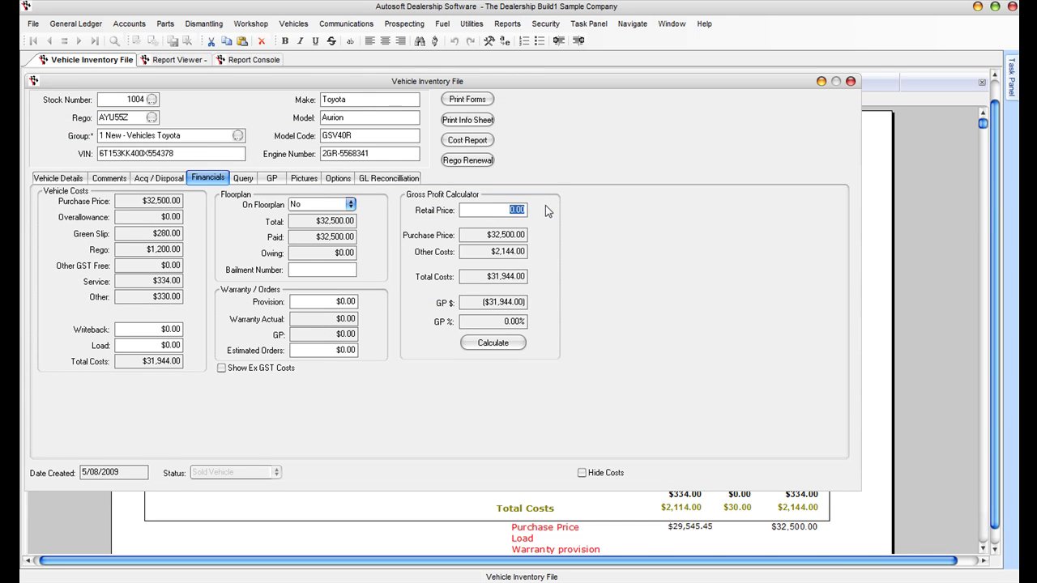
Step: Set the Aurion's retail price to 39990 in the gross profit calculator and calculate the gross profit
type("39990")
left_click(492, 343)
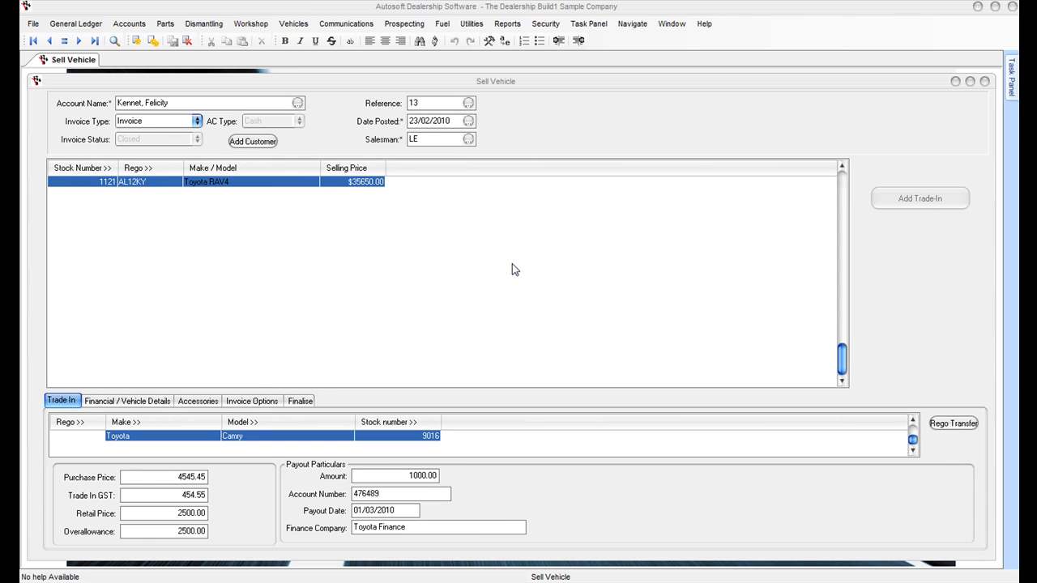
Step: Open the invoice options for the Toyota RAV4 sale and review its tax invoice down to the totals
left_click(264, 402)
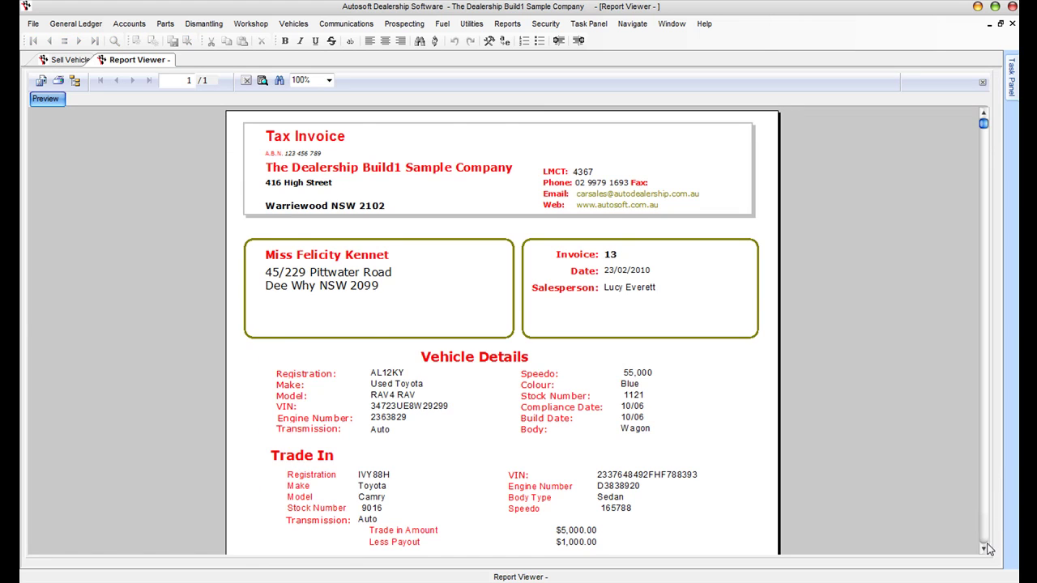
left_click(984, 549)
left_click(984, 549)
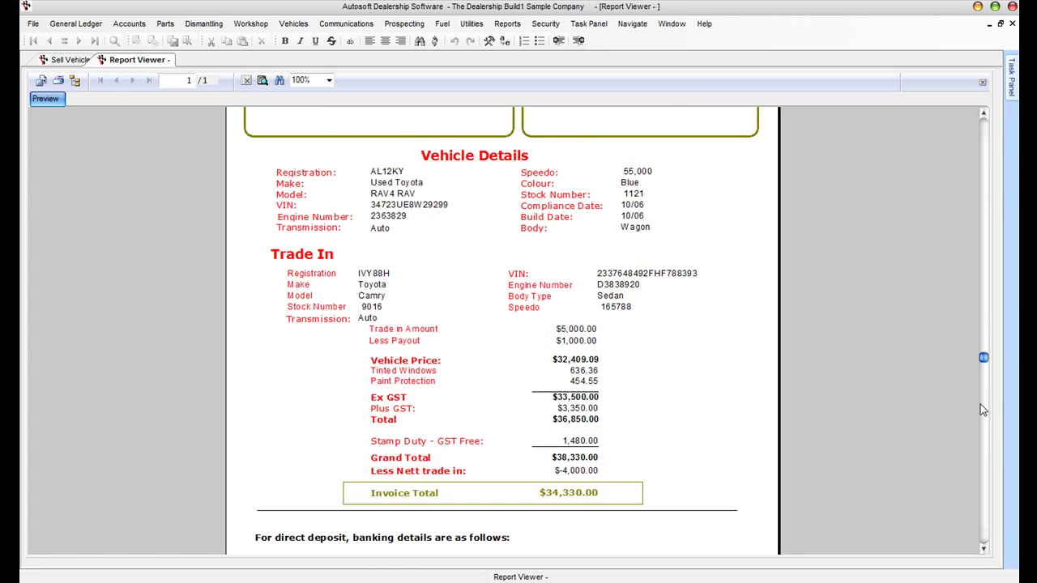
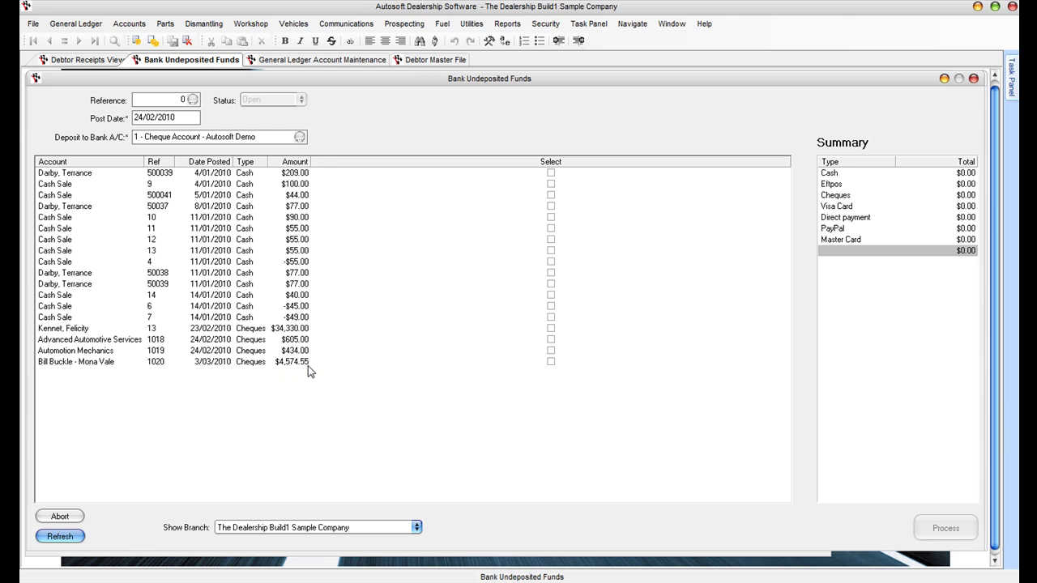
Step: Refresh the transaction history of the Debtors - Trade & Vehicle ledger account, select the Bill Buckle - Mona Vale receipt, and switch to the Debtor Master File
left_click(324, 61)
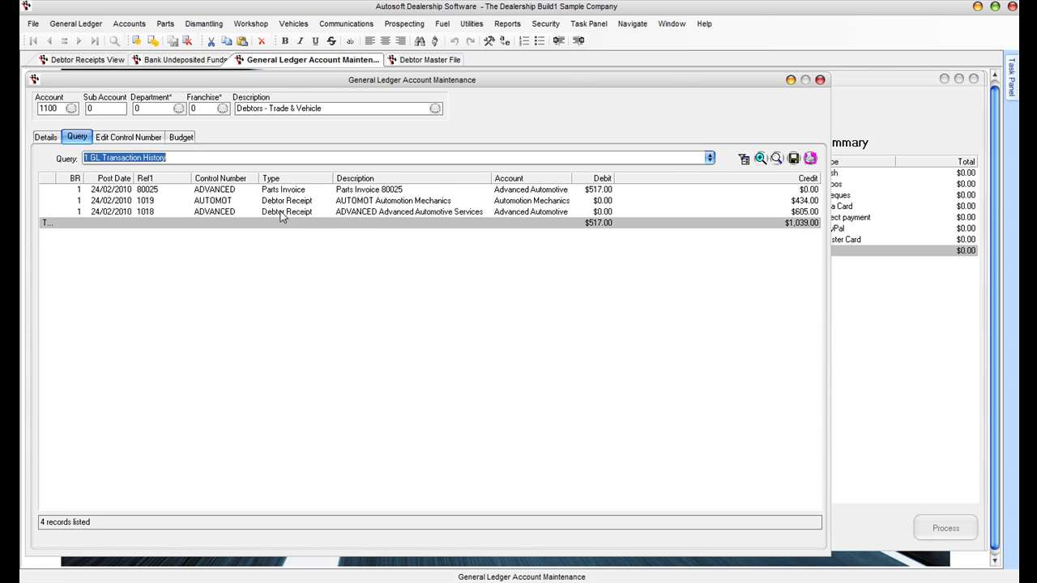
key("F5")
left_click(740, 190)
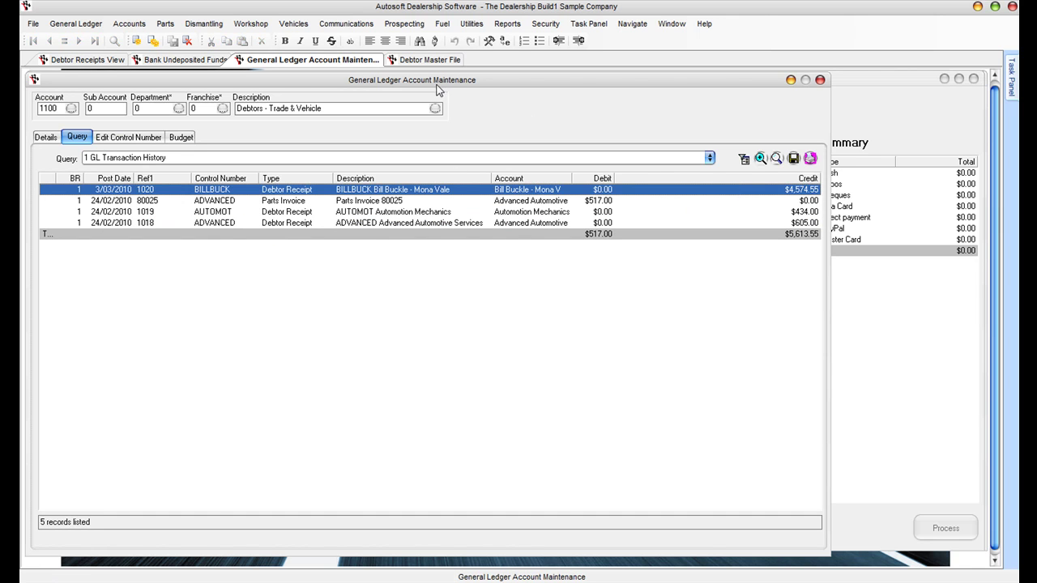
left_click(427, 62)
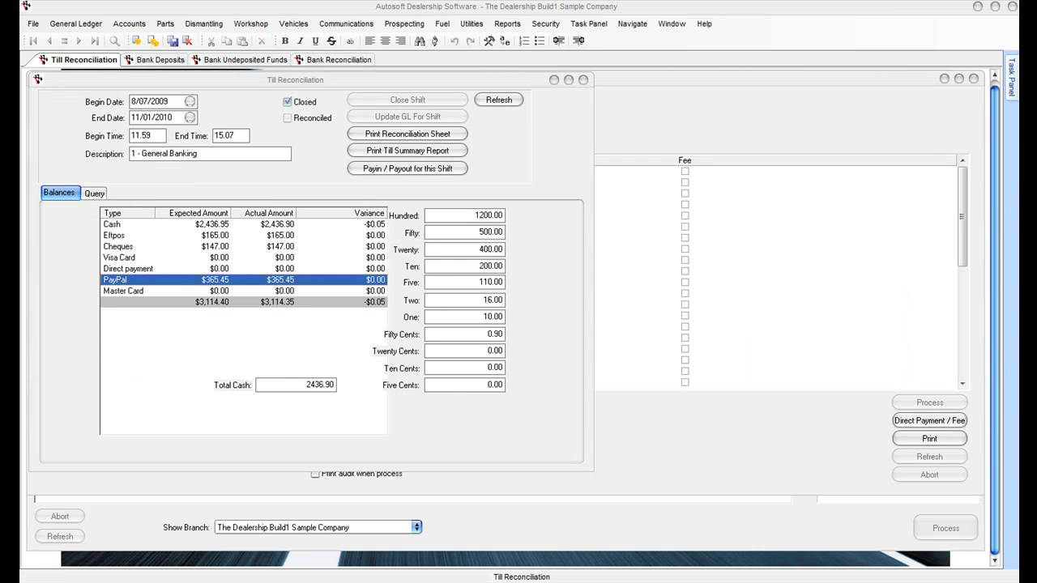
Step: Review the Bank Deposits, Bank Undeposited Funds and Bank Reconciliation windows in turn
left_click(154, 59)
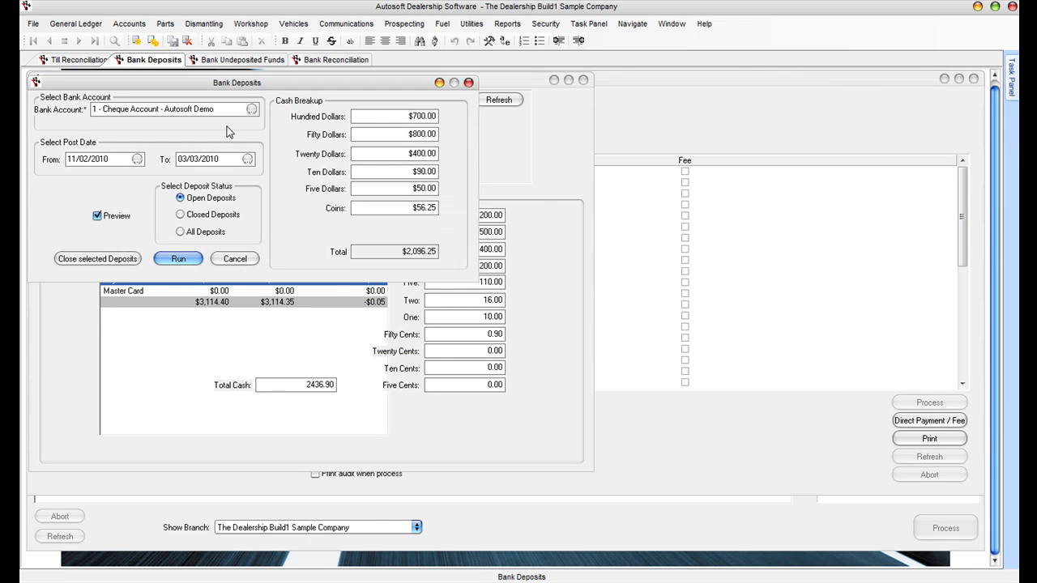
left_click(243, 59)
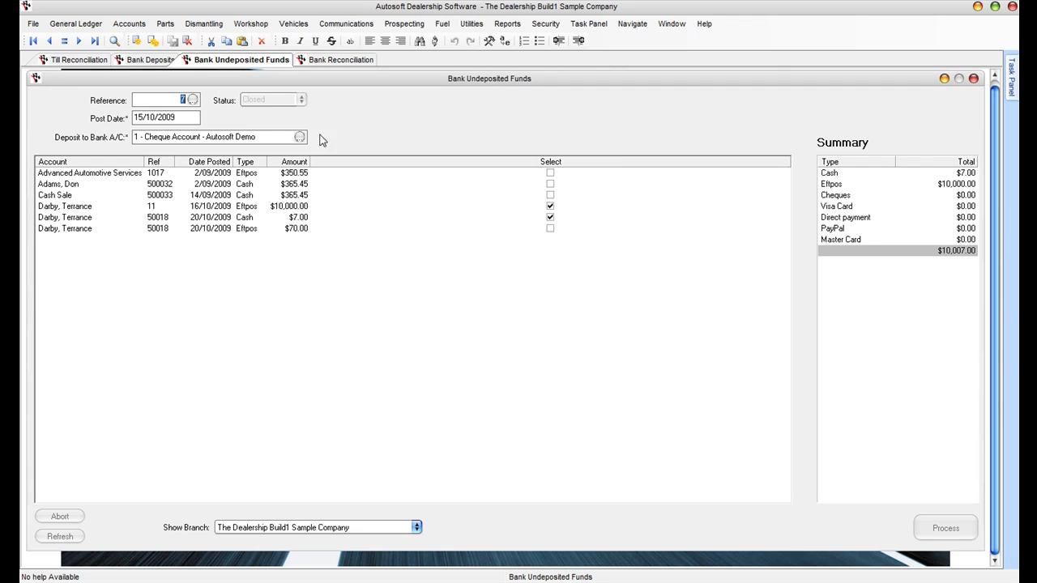
left_click(332, 61)
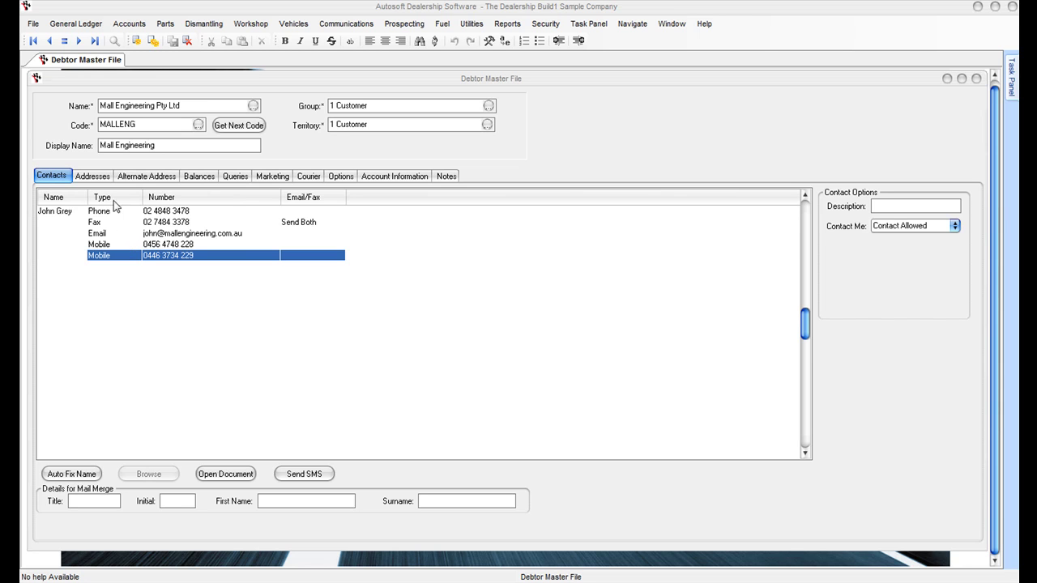
Step: Review the addresses, balances and queries of debtor Mall Engineering Pty Ltd
left_click(93, 176)
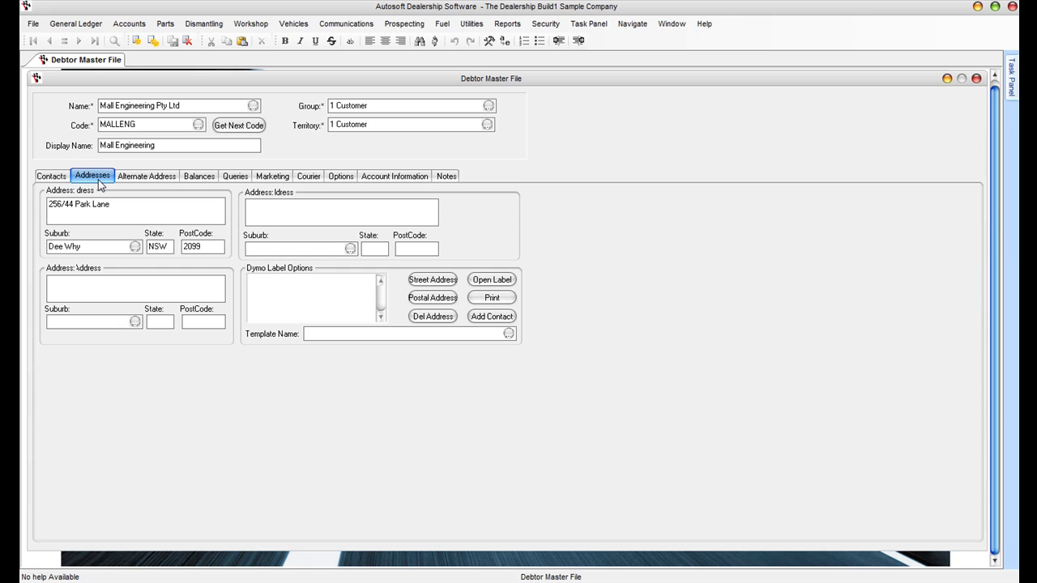
left_click(203, 177)
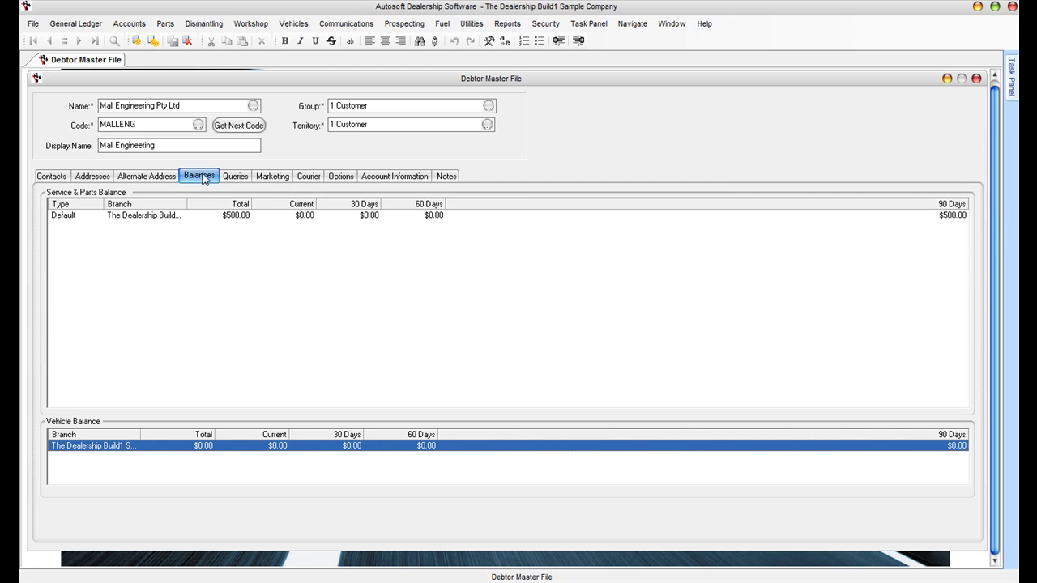
left_click(235, 178)
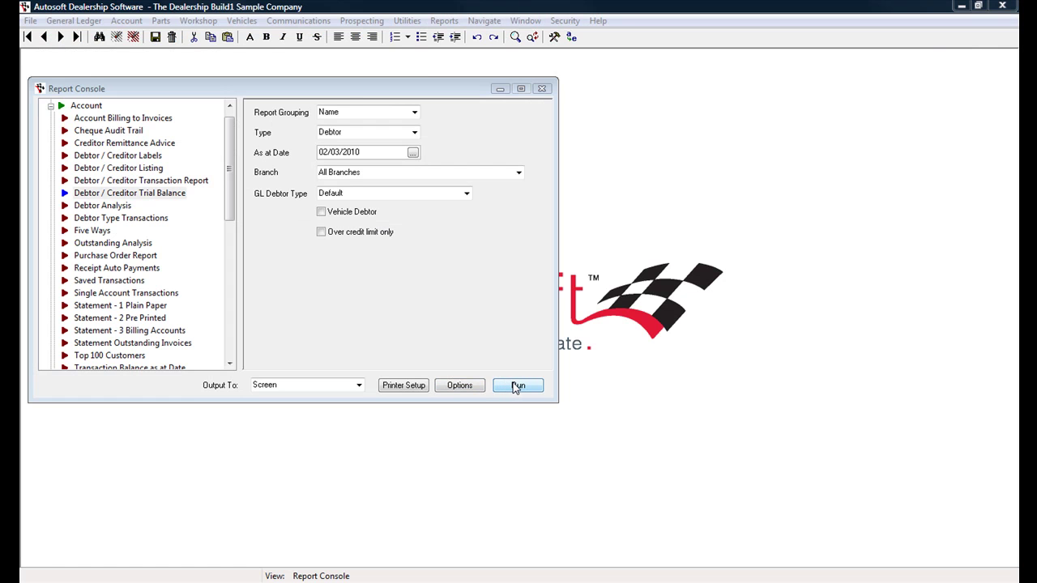
Step: Run the Debtor / Creditor Trial Balance to screen for debtors in all branches, grouped by name, as at 02/03/2010
left_click(516, 386)
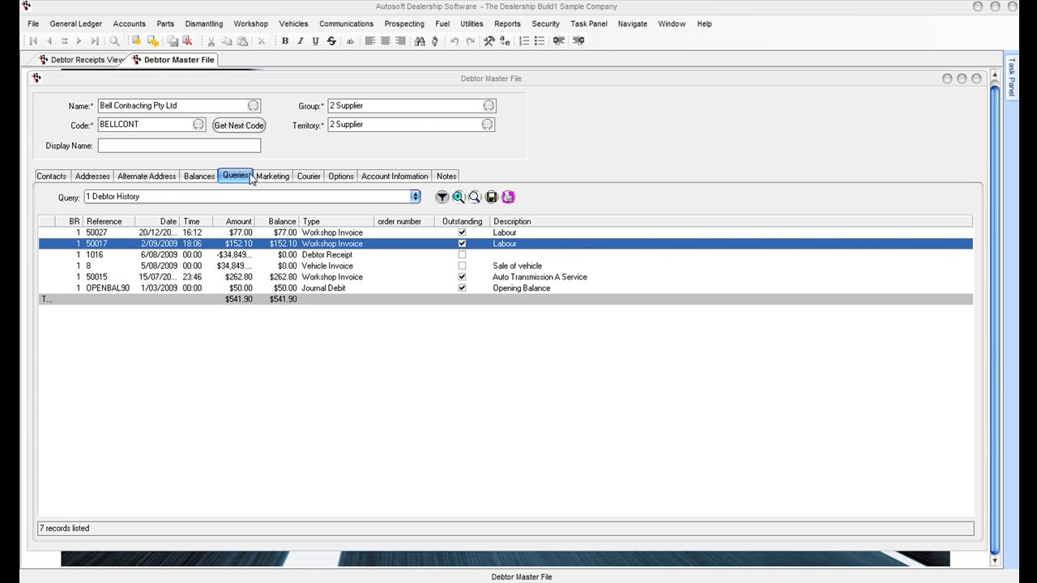
Step: Open the workshop invoice dated 2/09/2009 from Bell Contracting Pty Ltd's debtor history
double_click(166, 246)
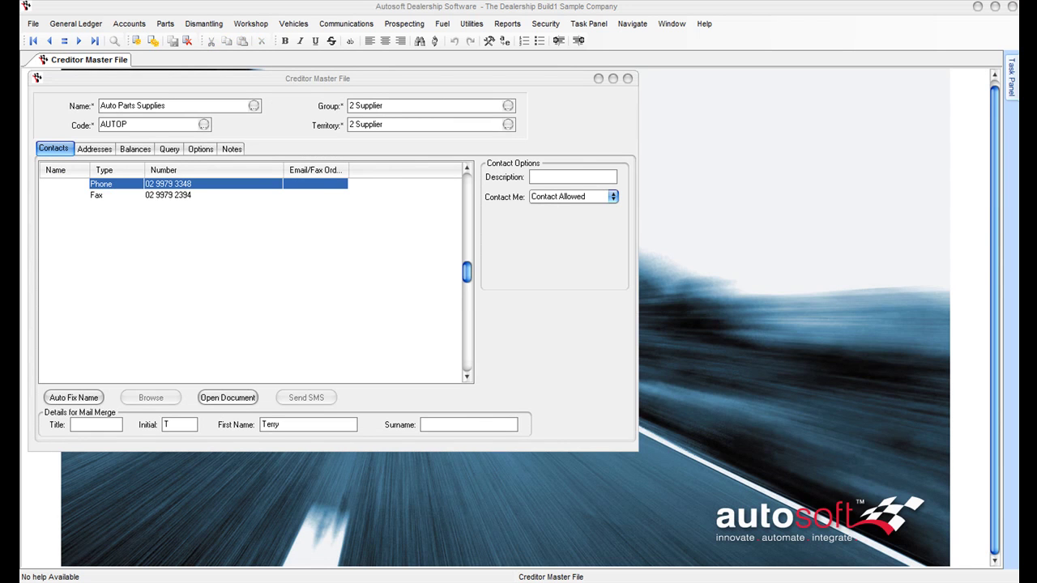
Step: Review the addresses, balances and query details of creditor Auto Parts Supplies
left_click(98, 154)
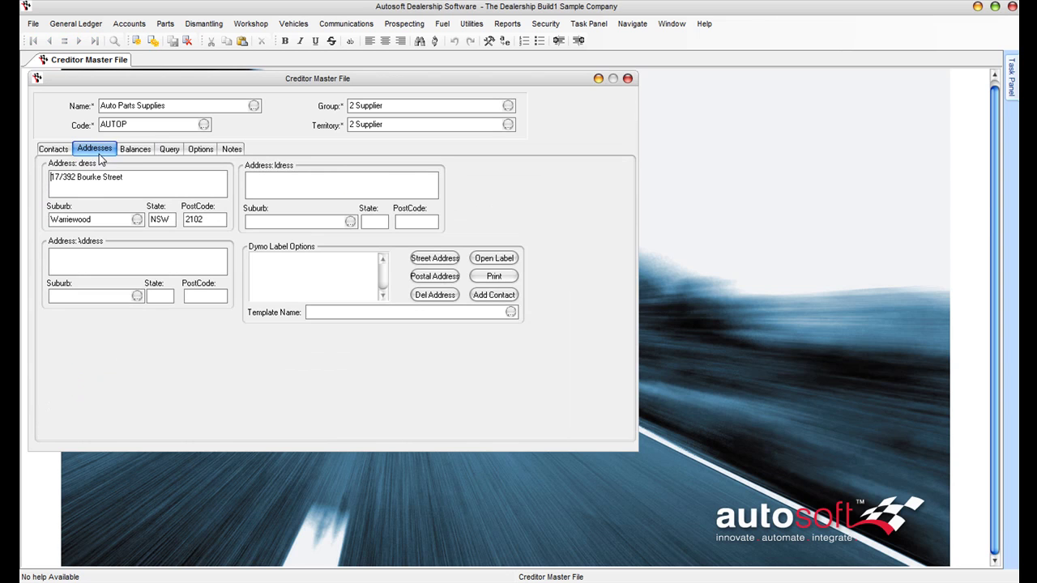
left_click(139, 153)
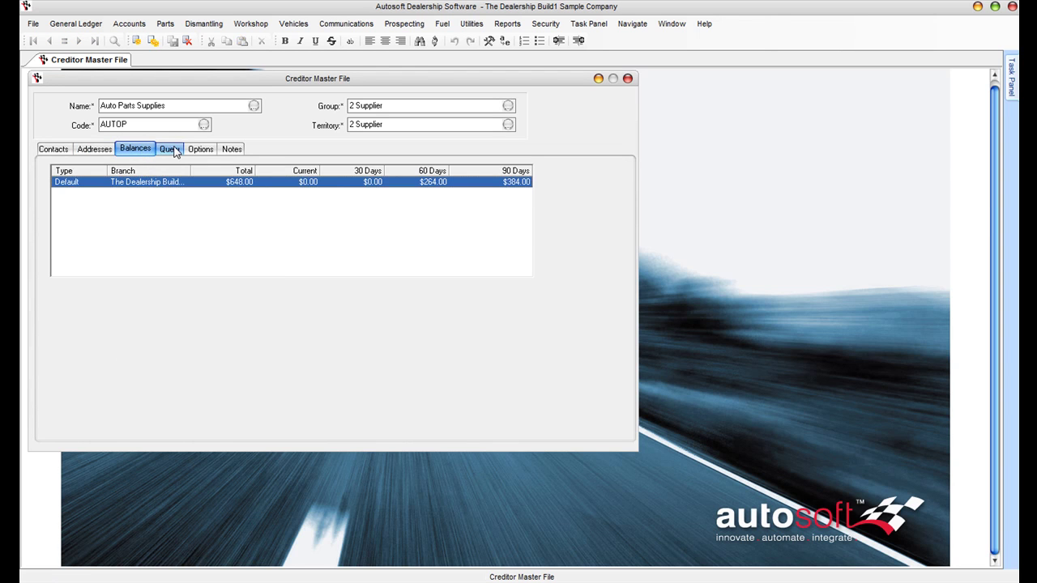
left_click(169, 151)
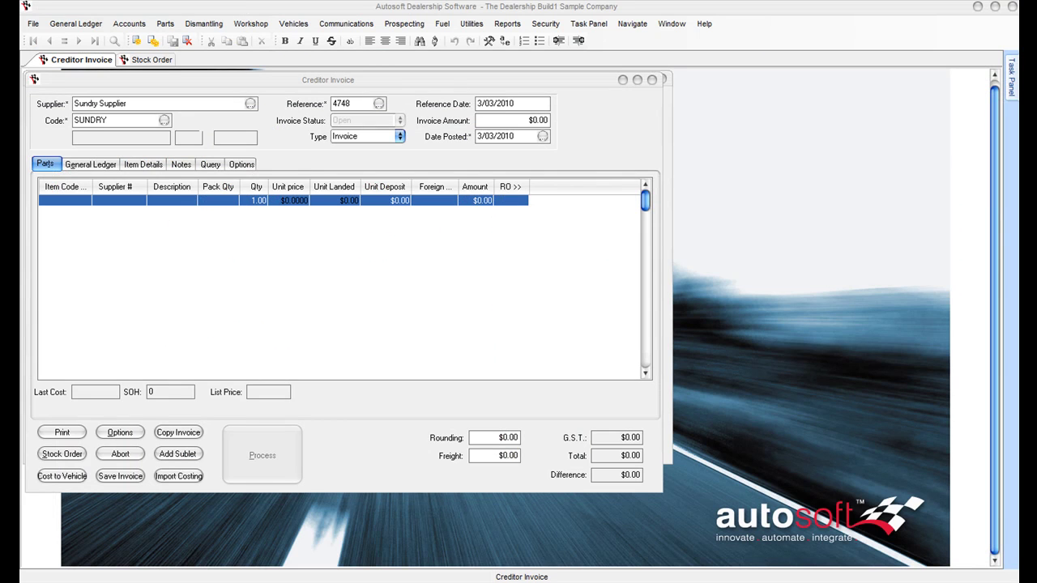
Step: Import the stock order items into the Sundry Supplier creditor invoice
left_click(62, 453)
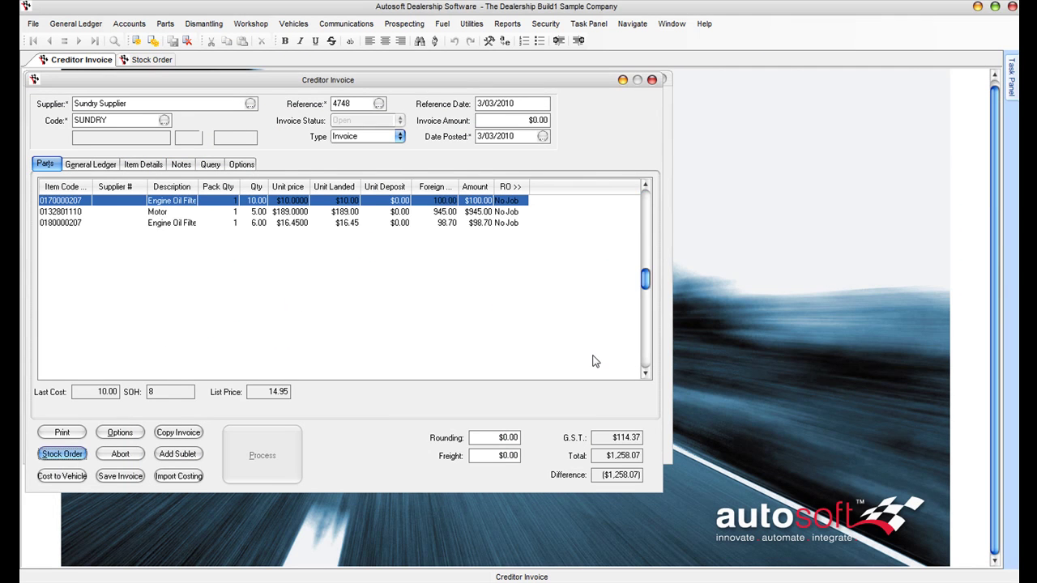
Step: Add the repair order's existing Wheel Alignment sublet at cost 40, and a 296 Other cost noted Window Tint for stock vehicle 1126
left_click(172, 456)
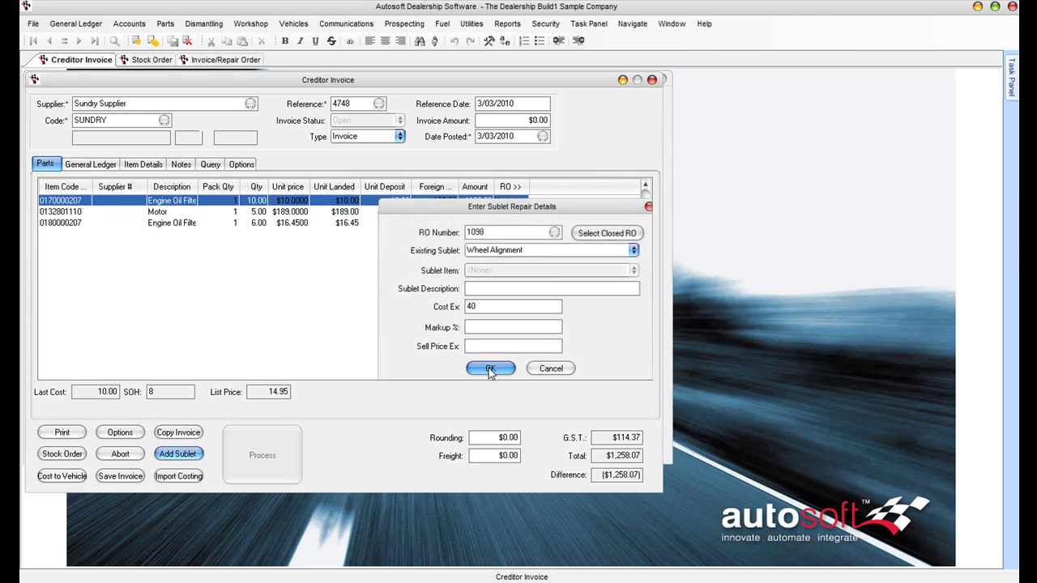
left_click(487, 365)
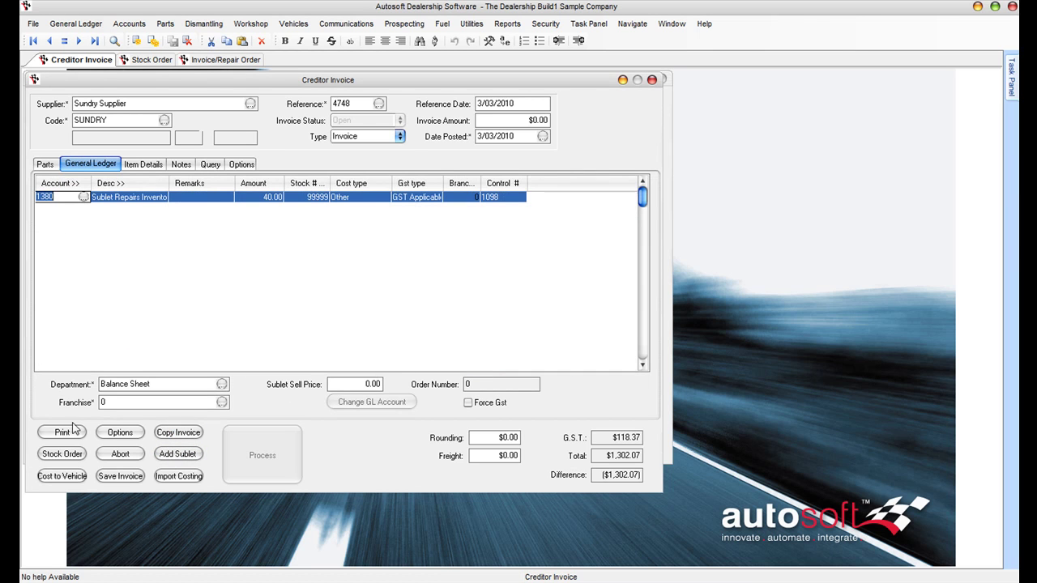
left_click(62, 476)
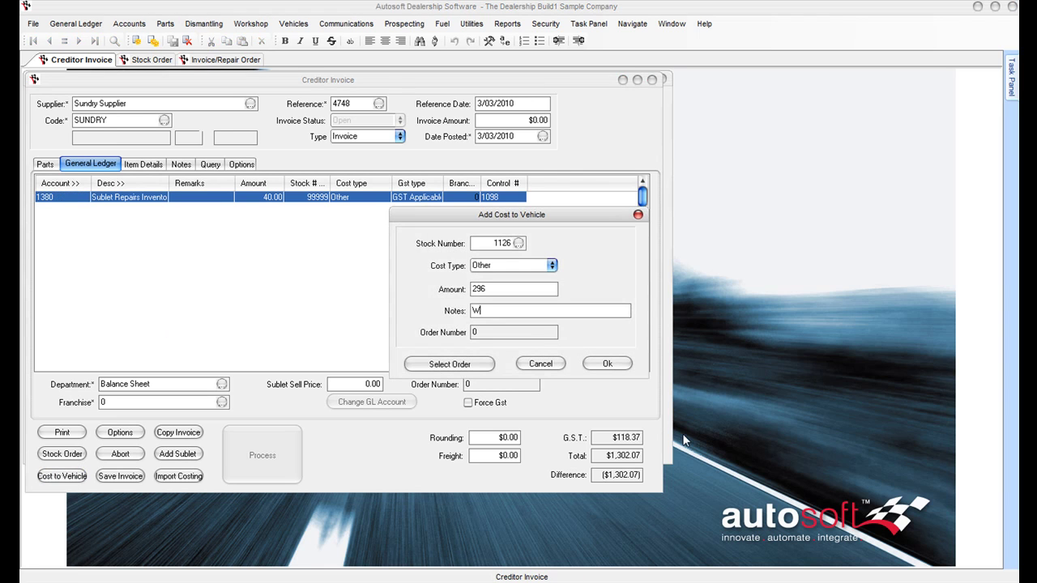
type("indow Tint")
left_click(609, 365)
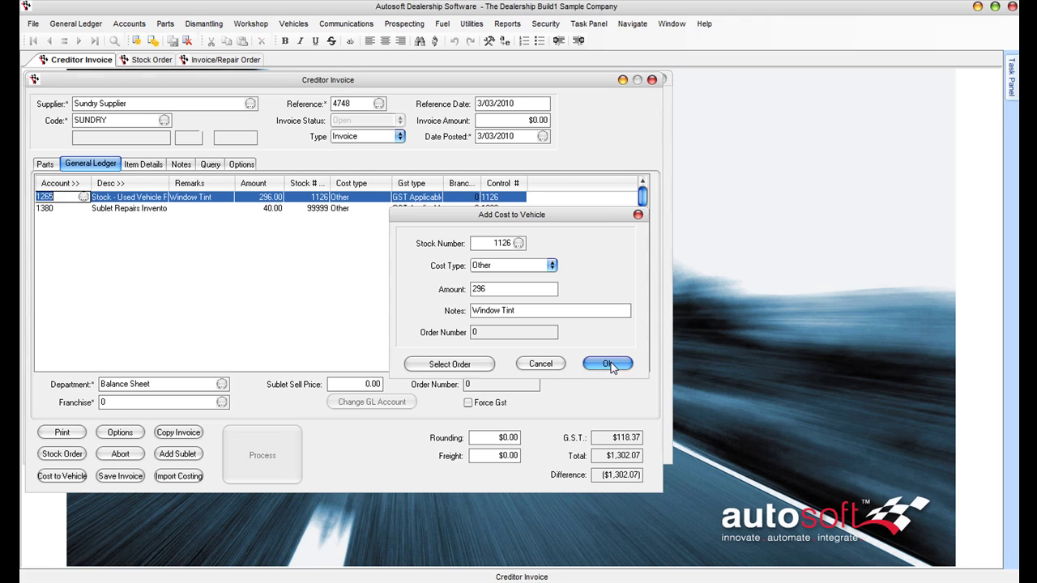
left_click(45, 165)
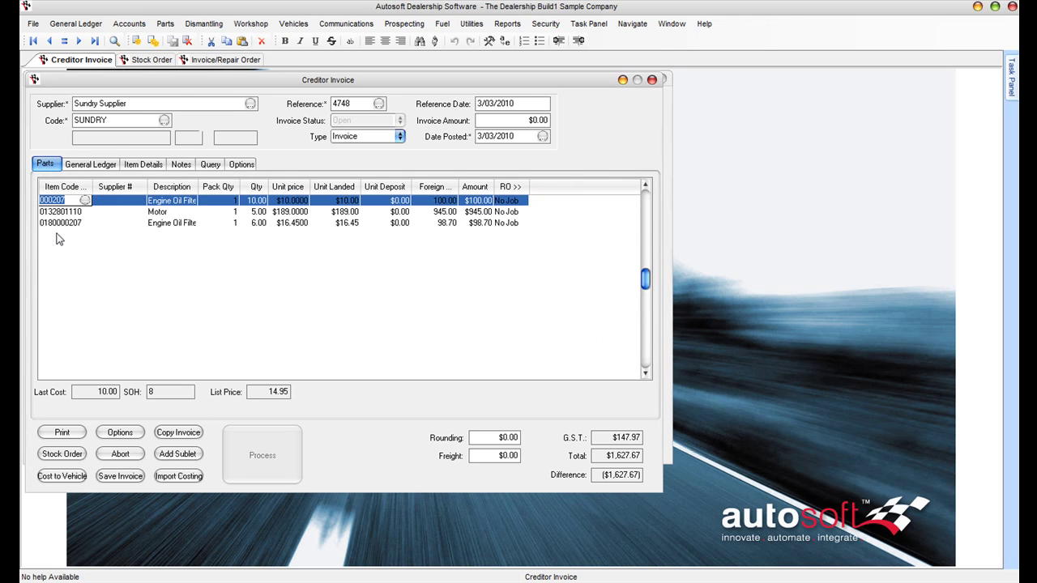
left_click(57, 239)
left_click(86, 233)
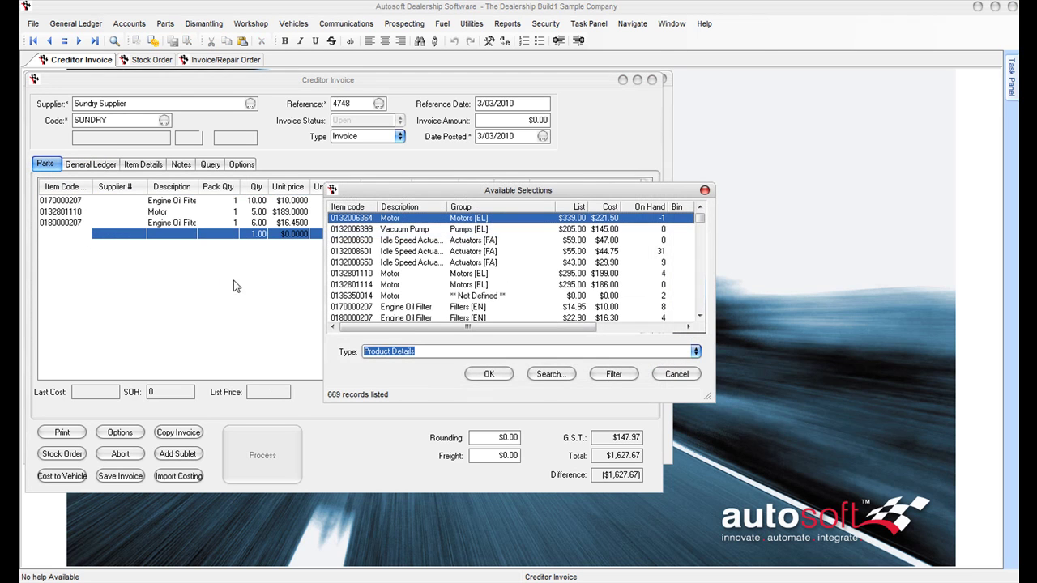
left_click(402, 286)
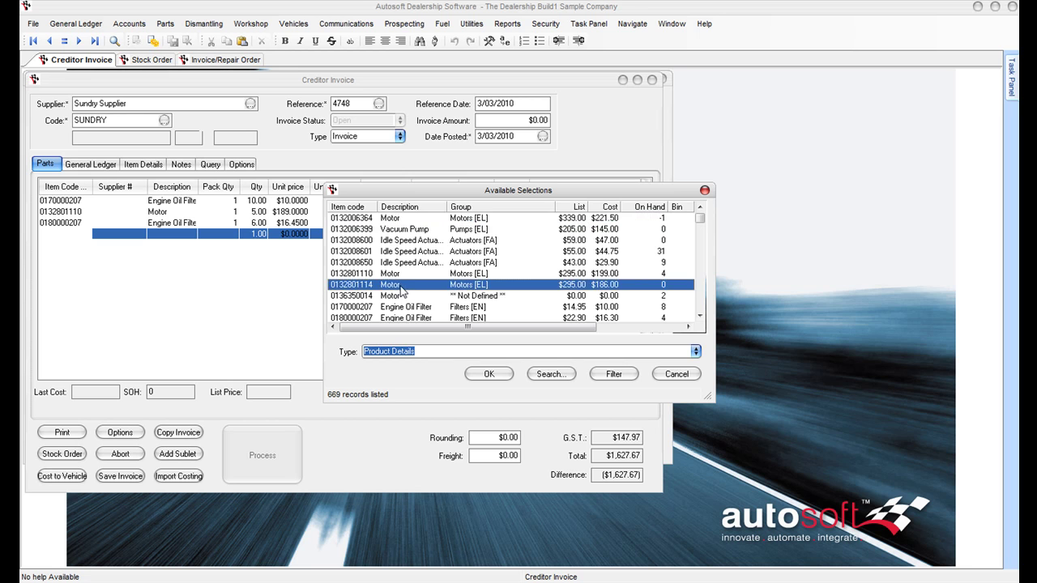
left_click(482, 376)
Step: Start a new General Ledger line on the creditor invoice and search the ledger accounts for 5000
left_click(91, 164)
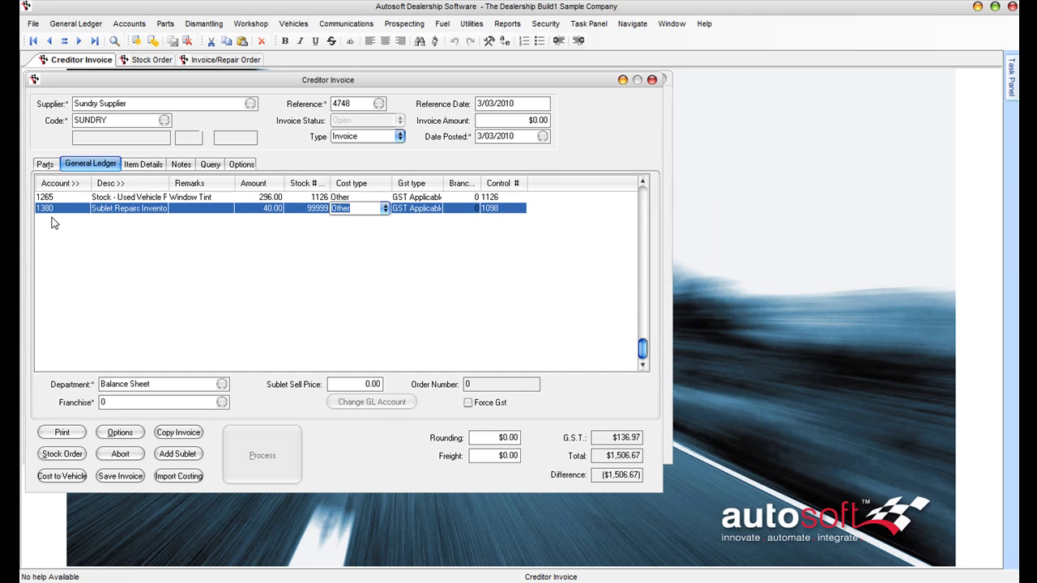
left_click(55, 227)
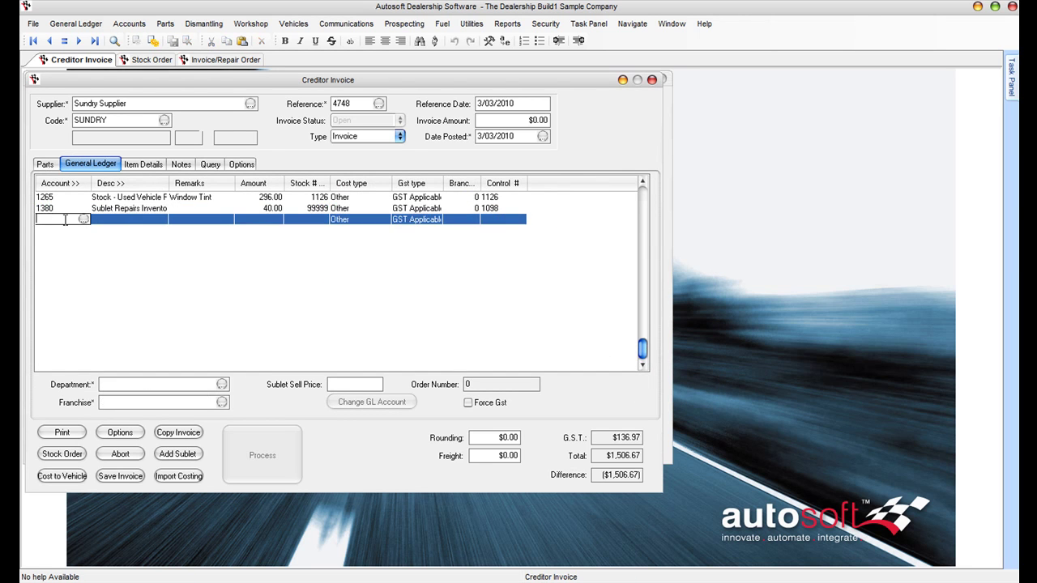
left_click(83, 220)
type("5000")
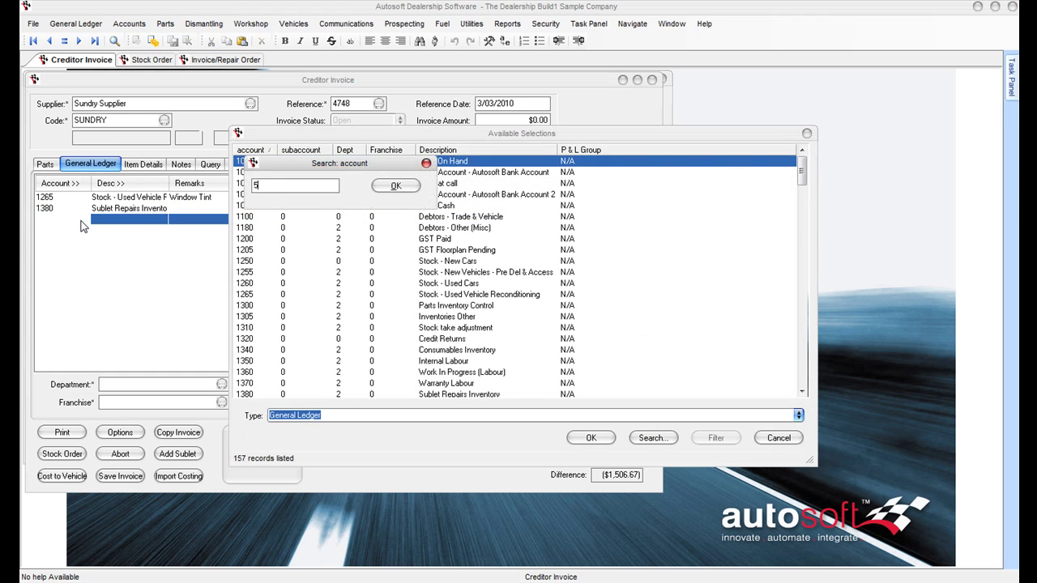
key("Return")
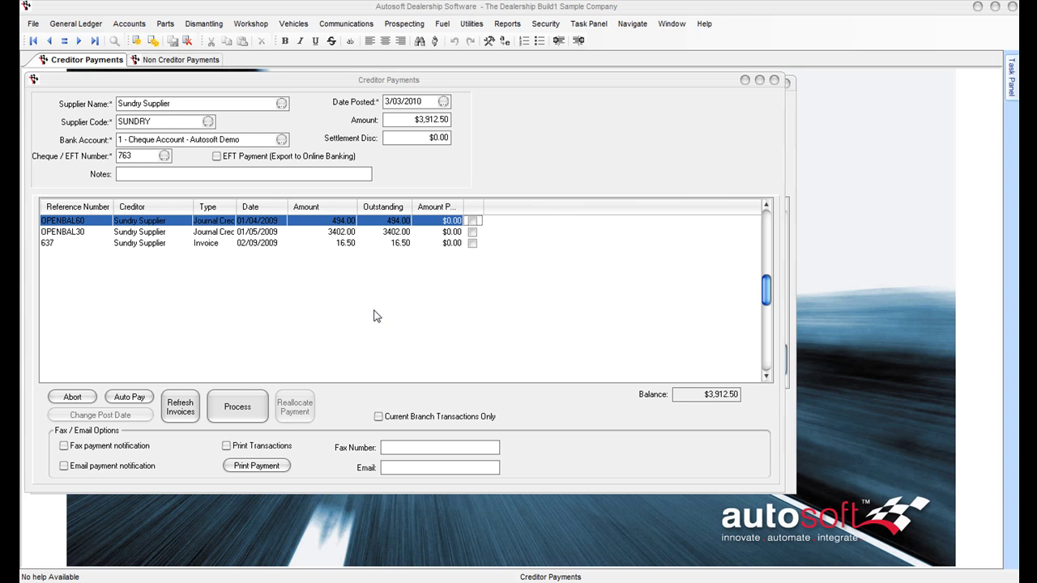
Step: Automatically allocate the Sundry Supplier payment across all outstanding transactions, and switch to Non Creditor Payments
left_click(130, 397)
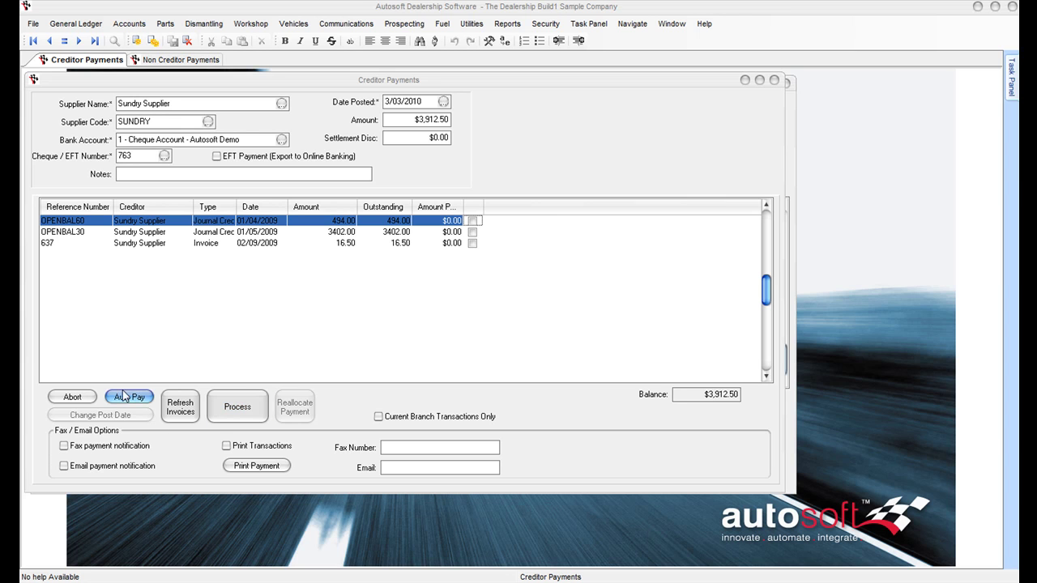
left_click(191, 397)
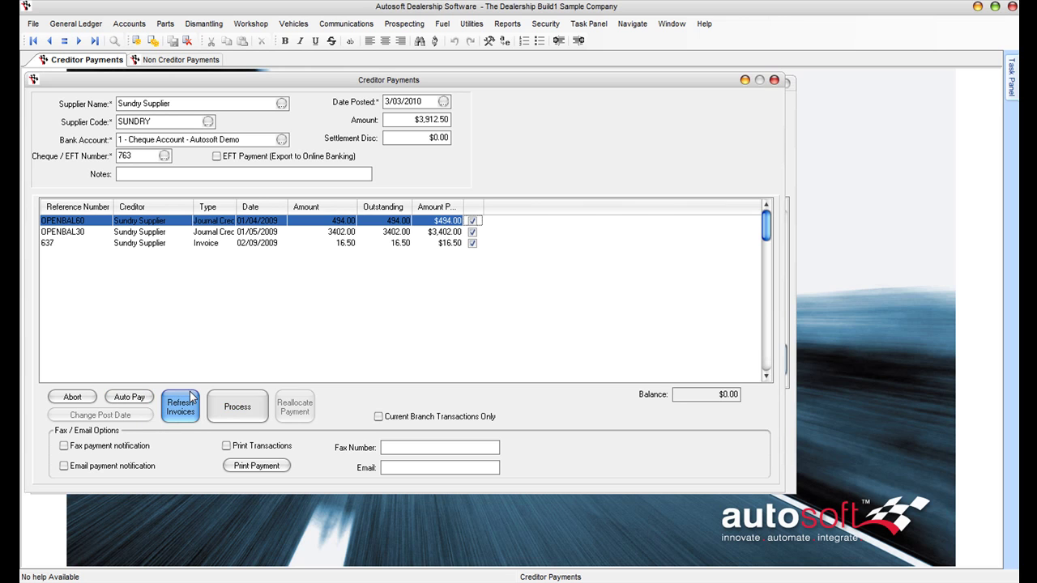
left_click(173, 58)
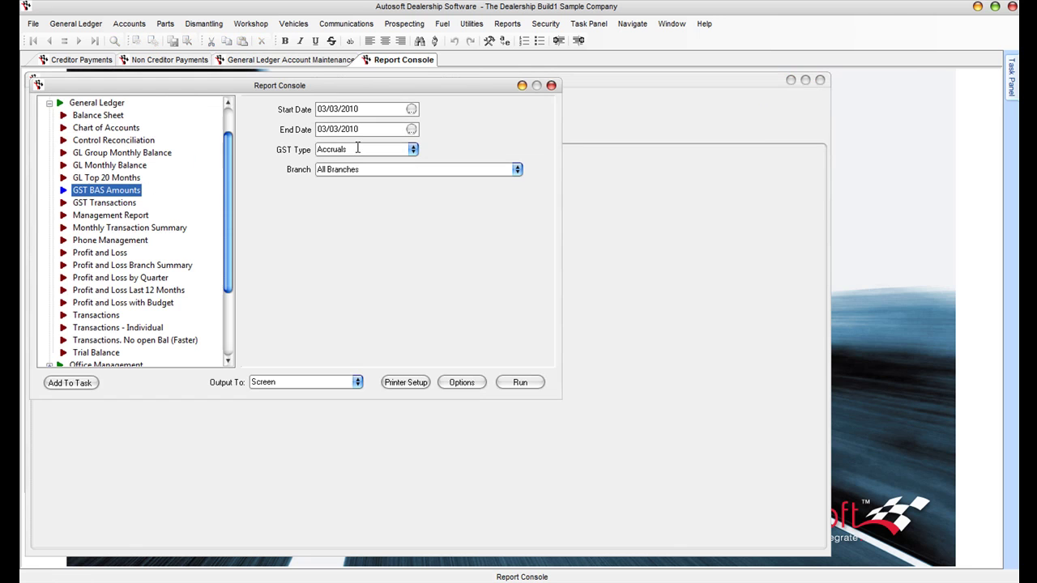
Step: Show the available GST types for the GST BAS Amounts report
left_click(413, 149)
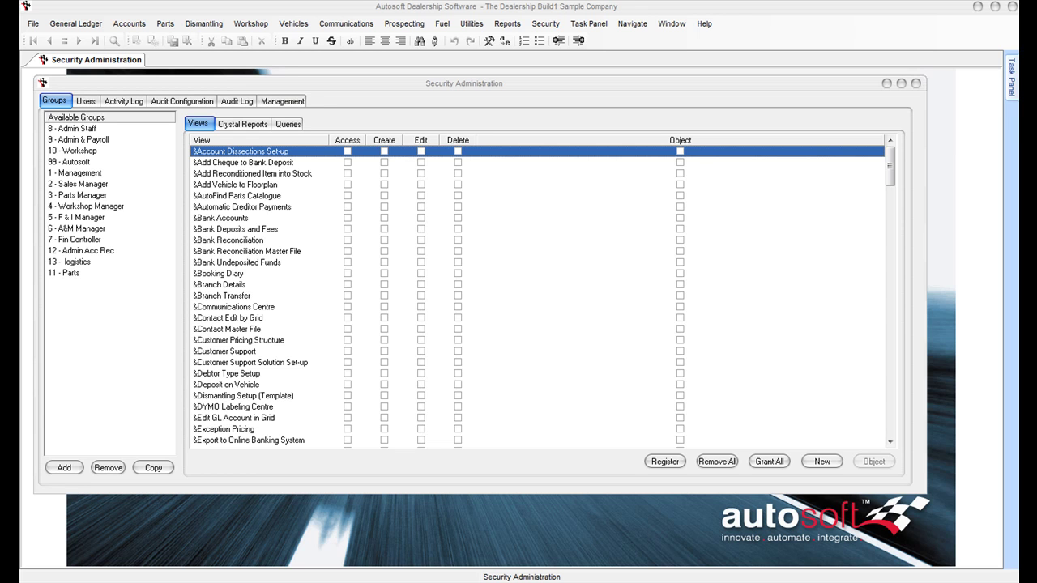
Step: Review the user's security group membership and the view rights of the Workshop Manager group
left_click(92, 104)
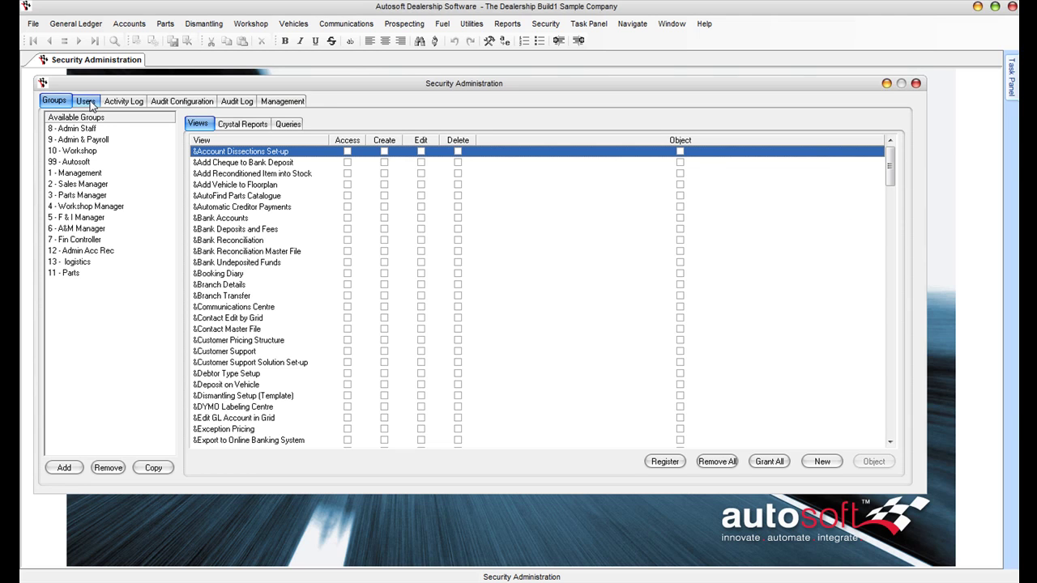
left_click(91, 104)
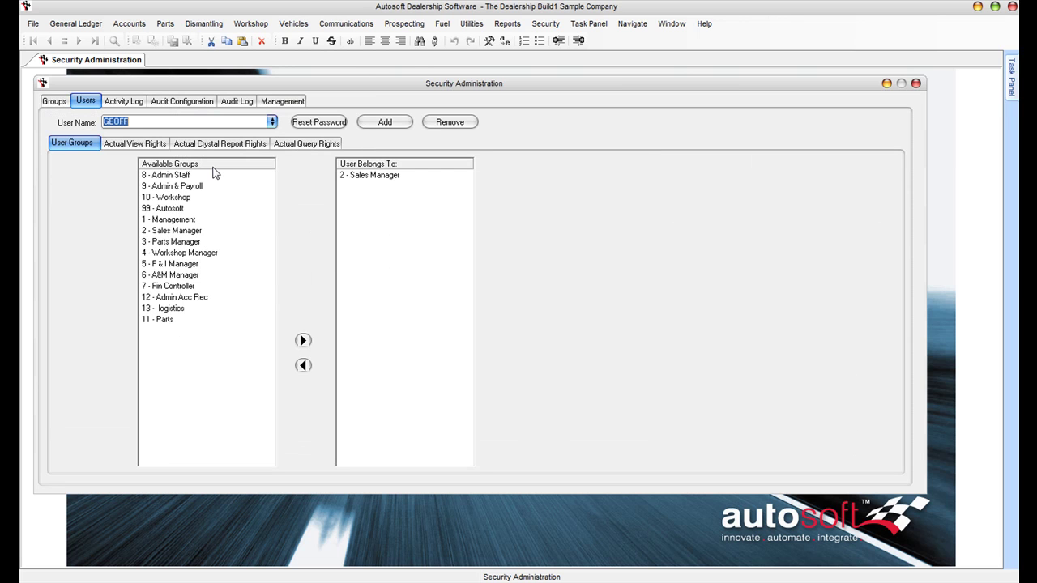
left_click(195, 197)
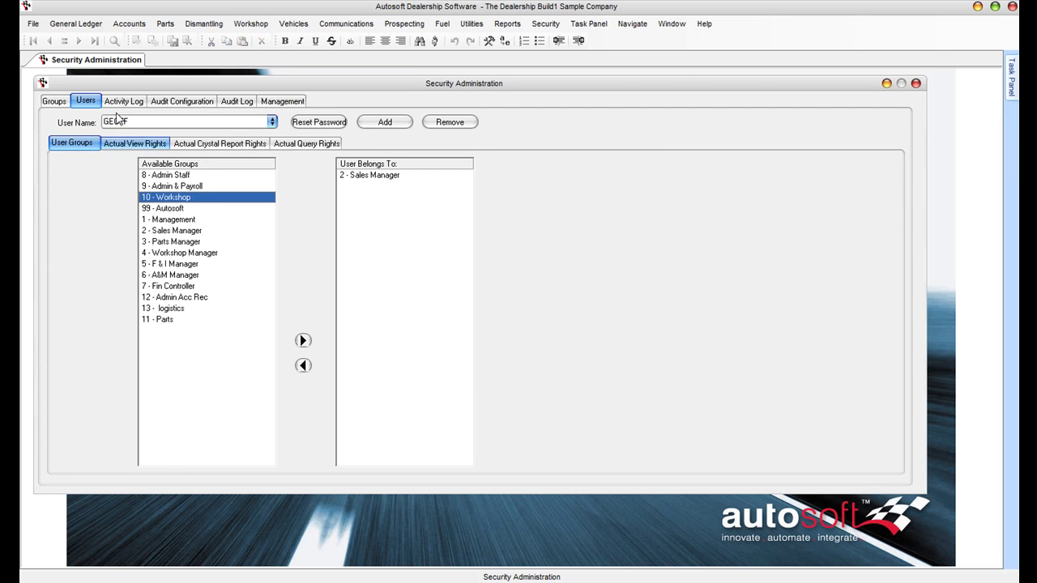
left_click(57, 104)
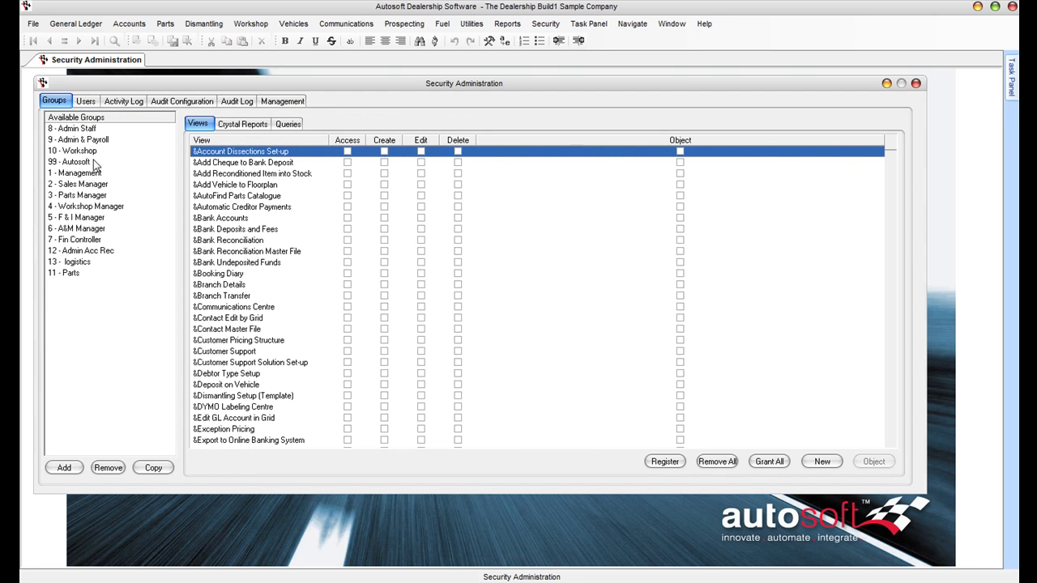
left_click(90, 207)
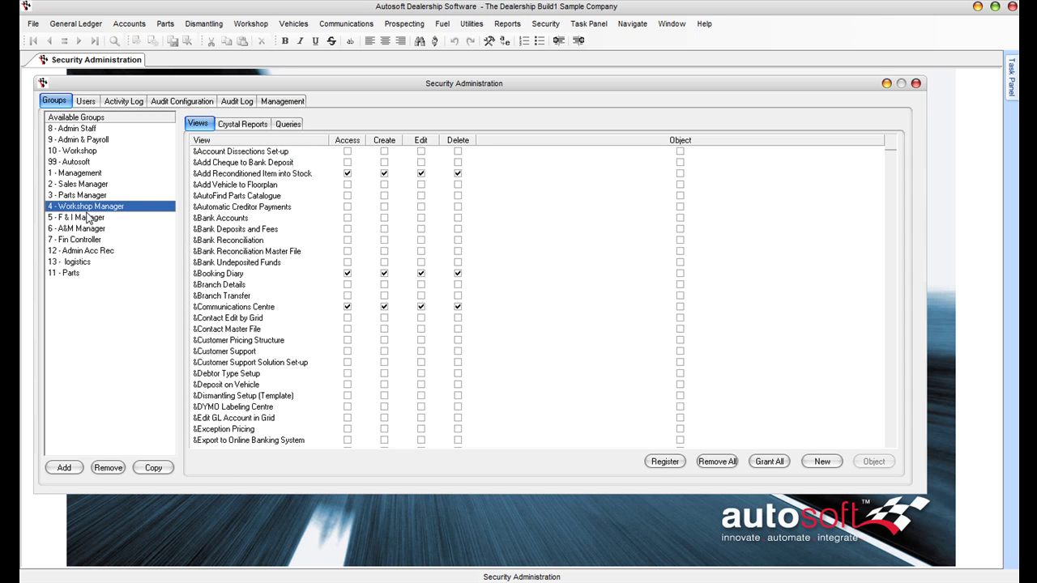